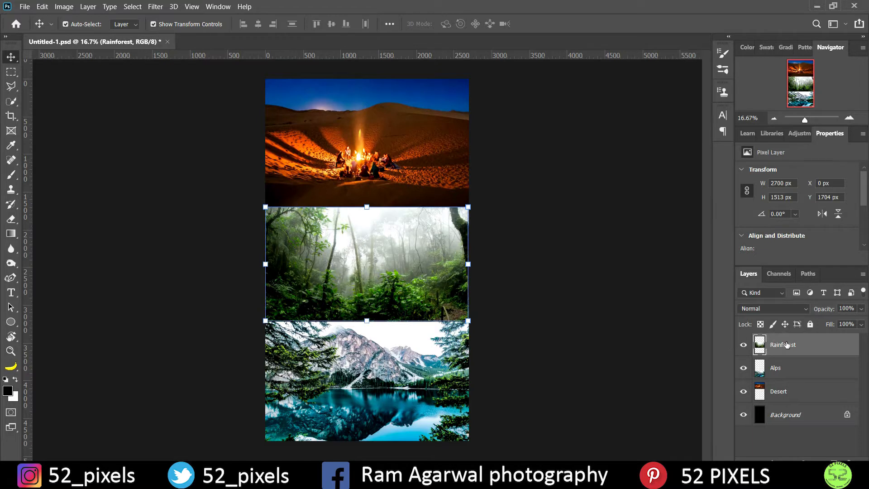
pyautogui.click(398, 383)
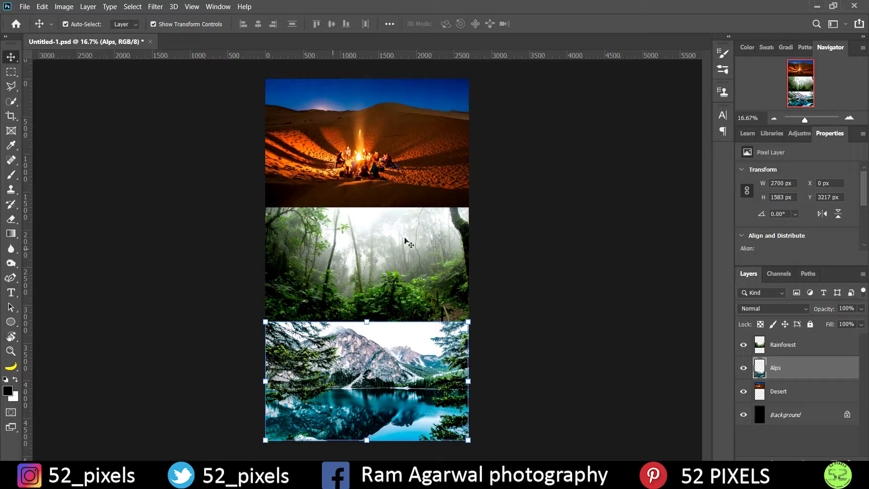
pyautogui.click(198, 311)
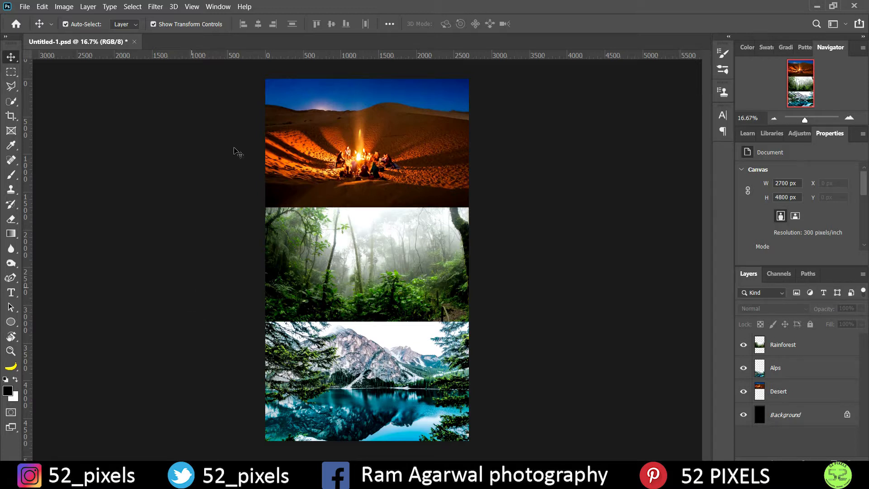
pyautogui.click(87, 6)
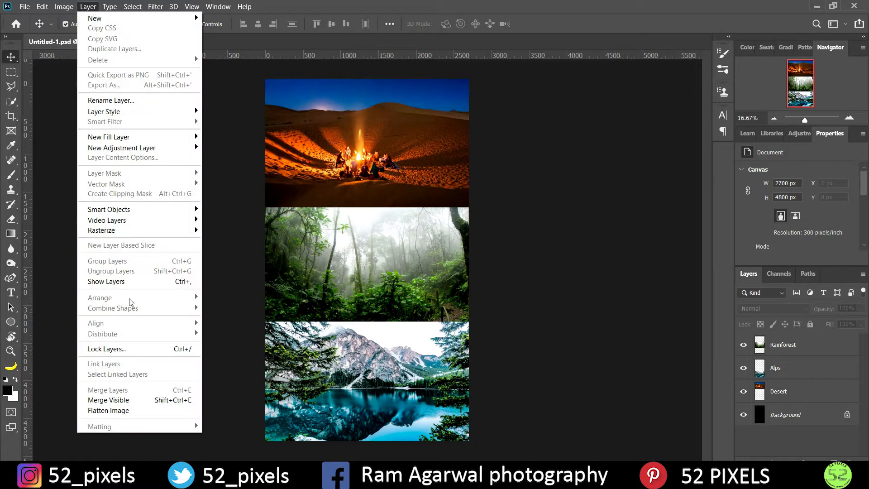
pyautogui.click(233, 260)
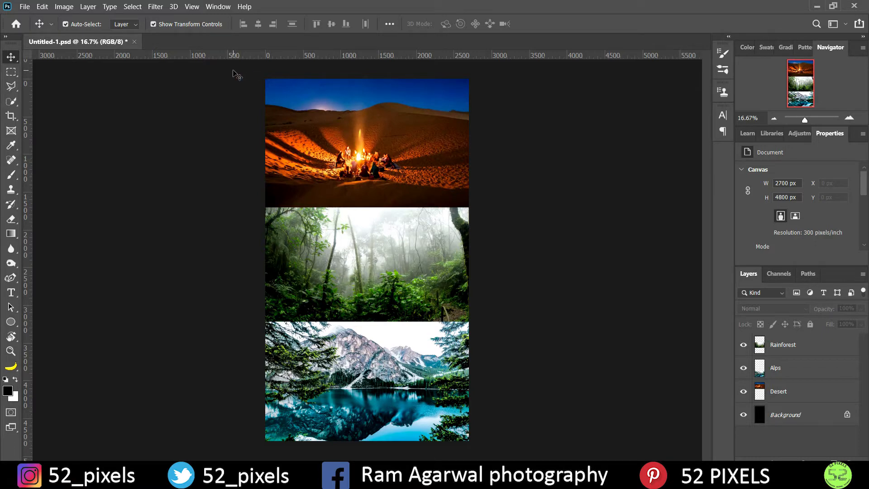
pyautogui.click(22, 6)
pyautogui.moveTo(26, 166)
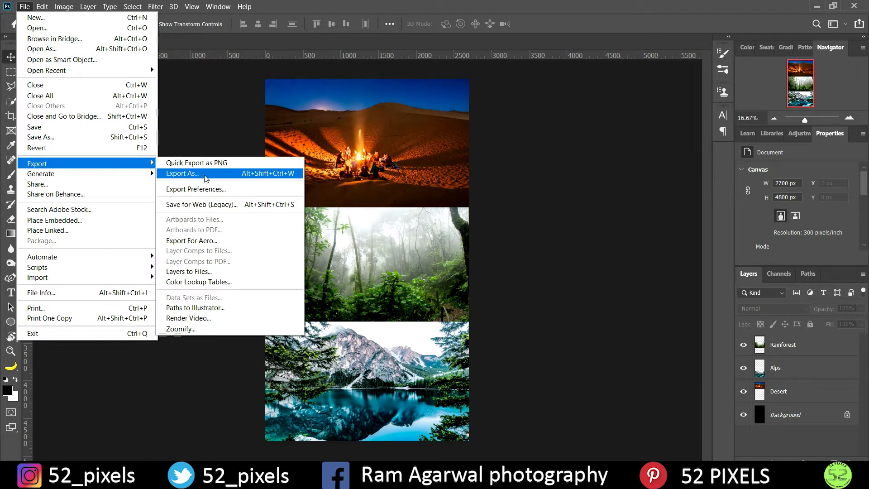
pyautogui.click(548, 288)
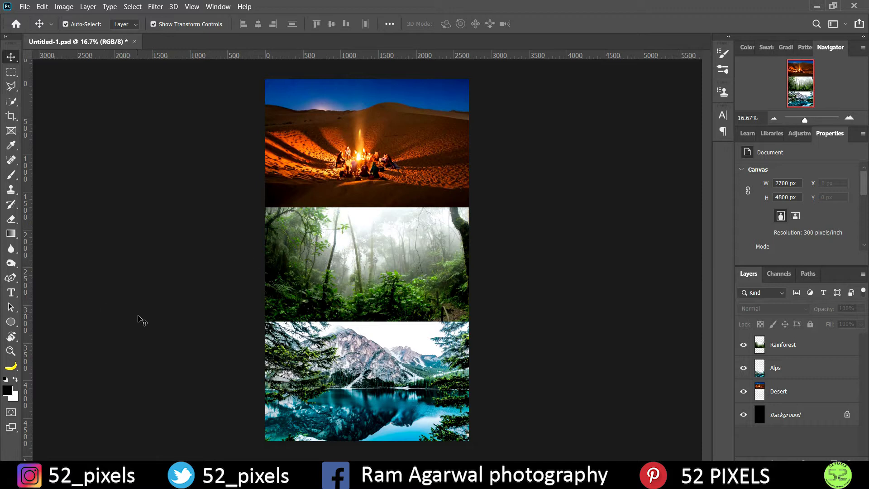
# - Examine the Desert, Rainforest and Alps images on the canvas by selecting each one's layer in turn
pyautogui.click(387, 156)
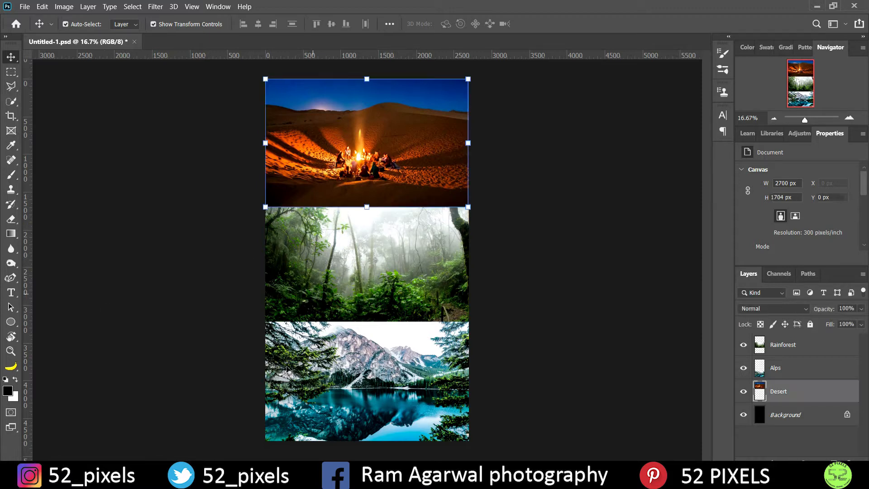
pyautogui.click(379, 290)
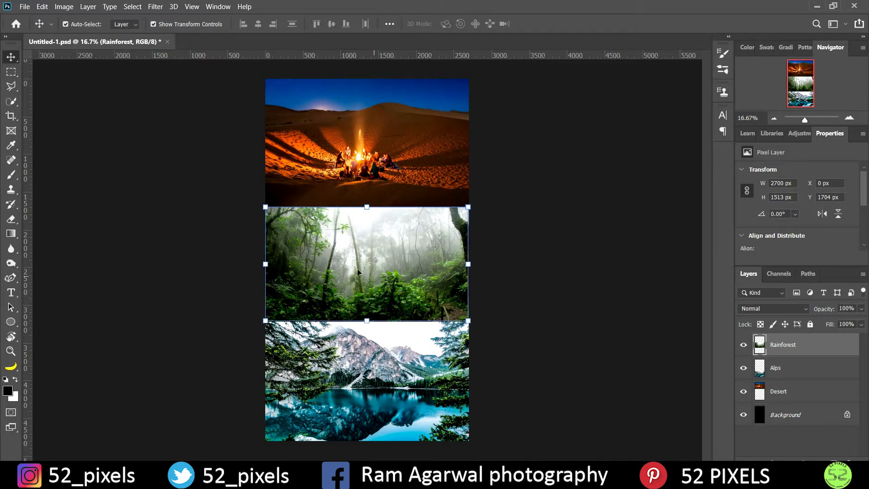
pyautogui.click(355, 399)
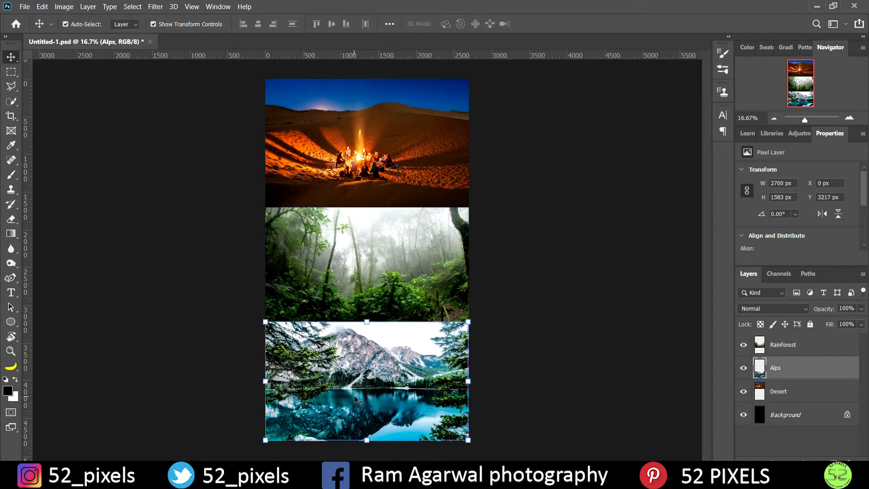
pyautogui.click(493, 359)
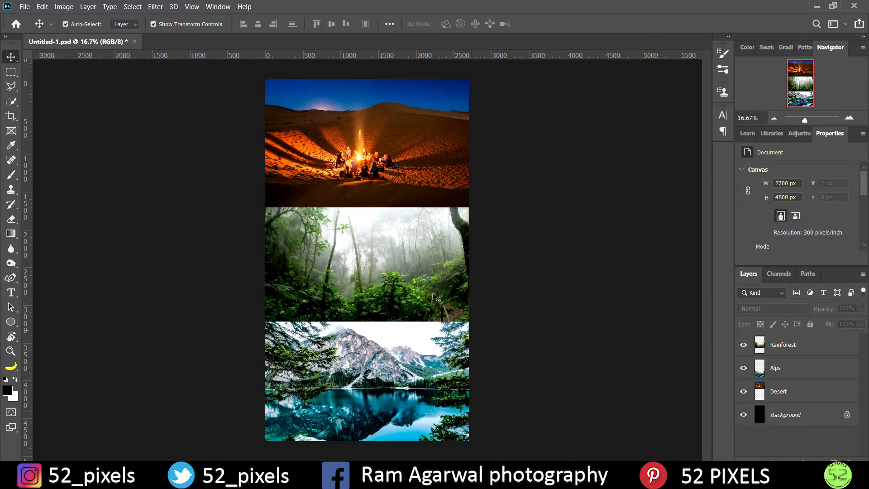
pyautogui.click(395, 178)
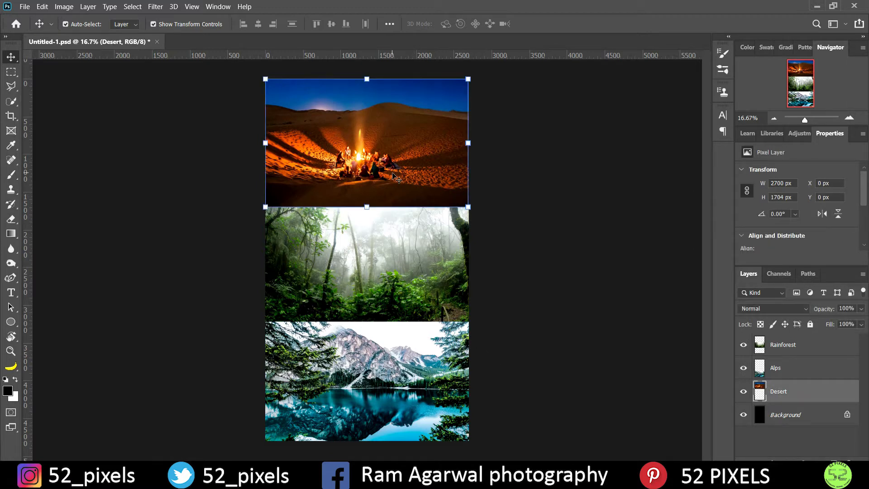
pyautogui.click(360, 297)
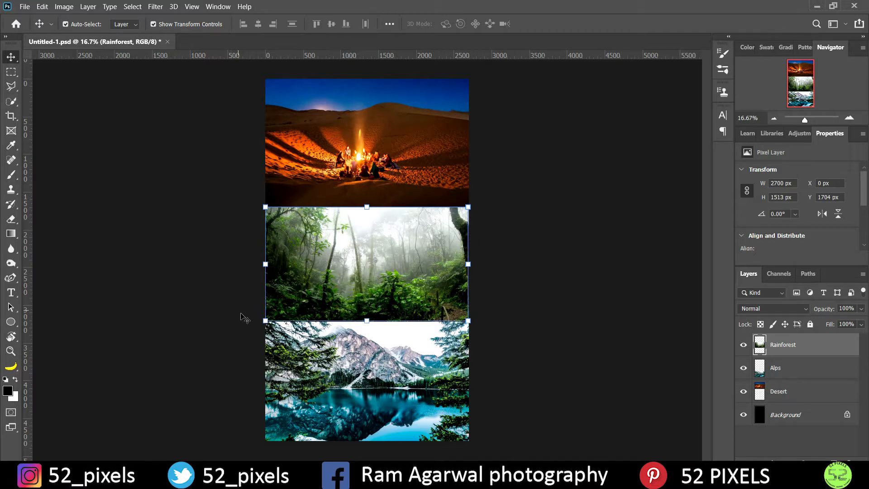
pyautogui.click(316, 377)
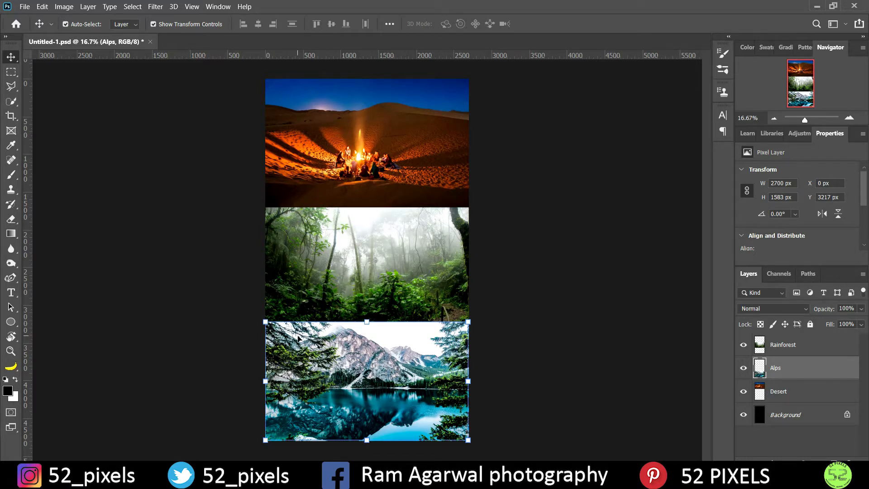
pyautogui.click(209, 259)
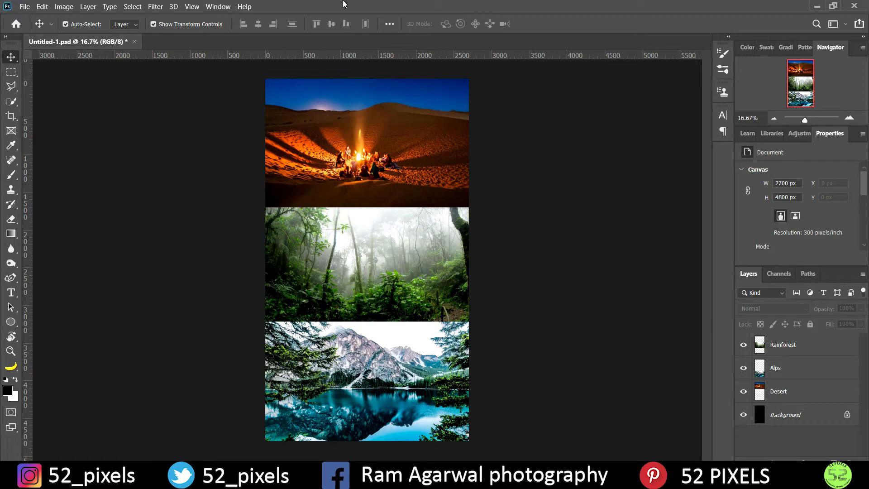
# - Save the document on the computer over the existing Untitled-1 Photoshop file in the Tutorial - 141 folder, with Maximize Compatibility on
pyautogui.click(25, 7)
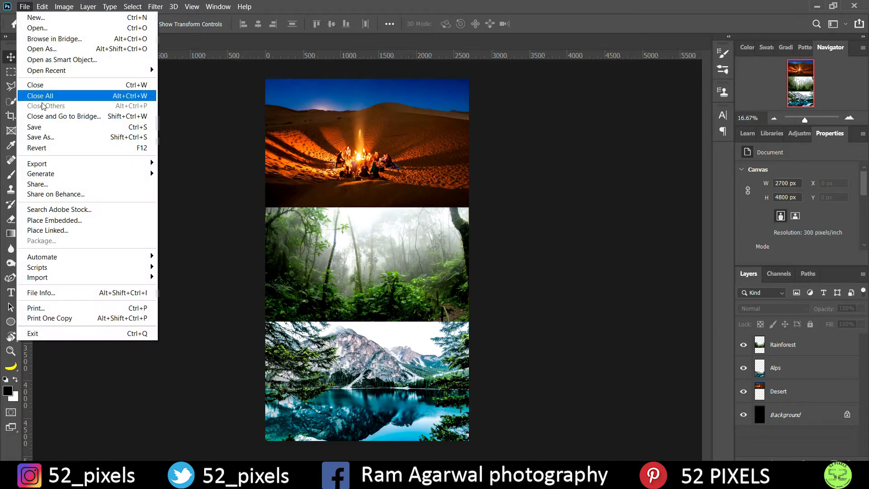
pyautogui.click(41, 137)
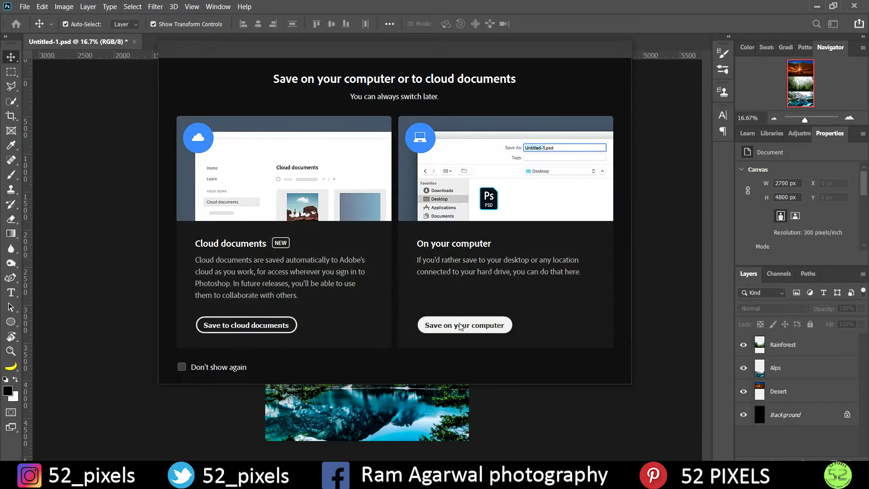
pyautogui.click(460, 326)
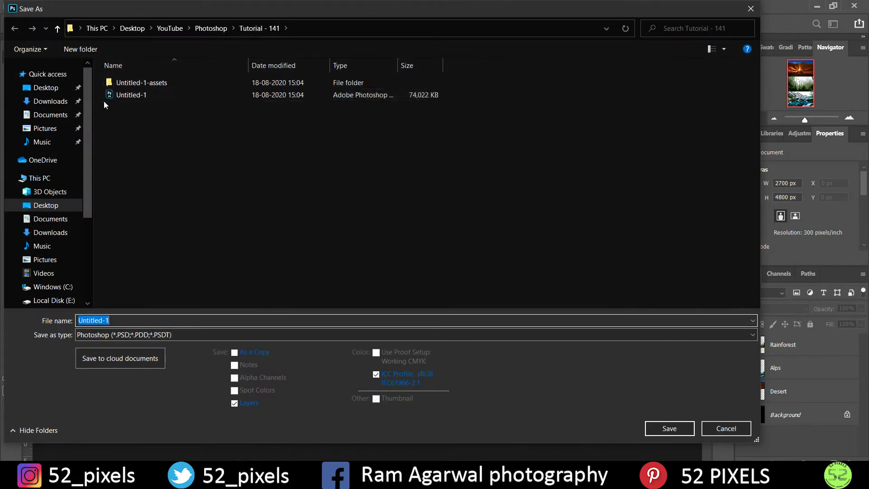
pyautogui.click(129, 96)
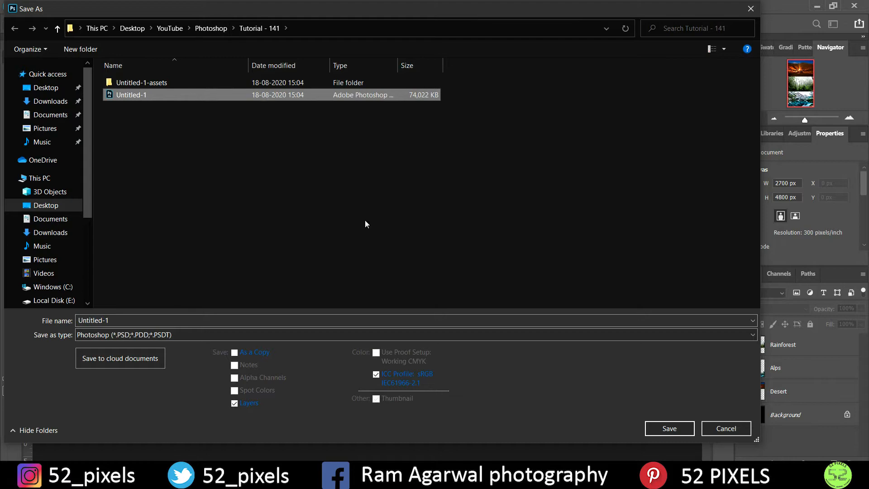
pyautogui.click(669, 427)
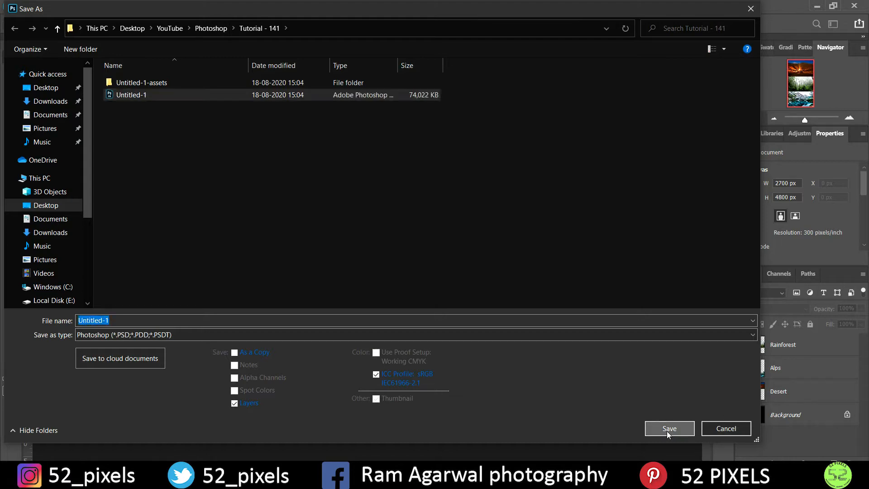
pyautogui.click(464, 243)
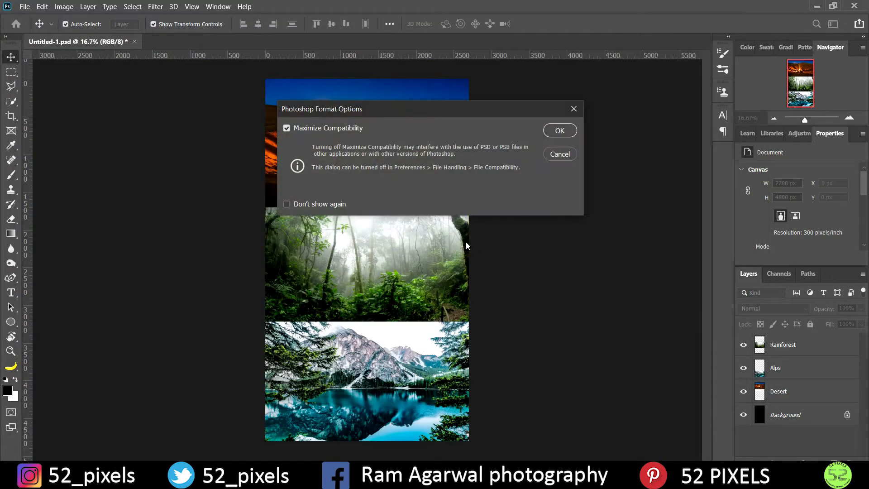
pyautogui.click(561, 131)
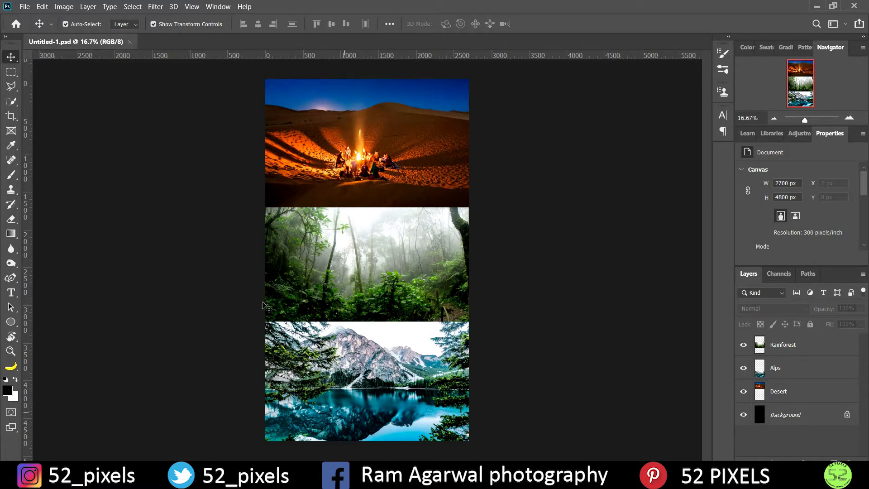
# - Turn on Image Assets generation for the saved document
pyautogui.click(26, 7)
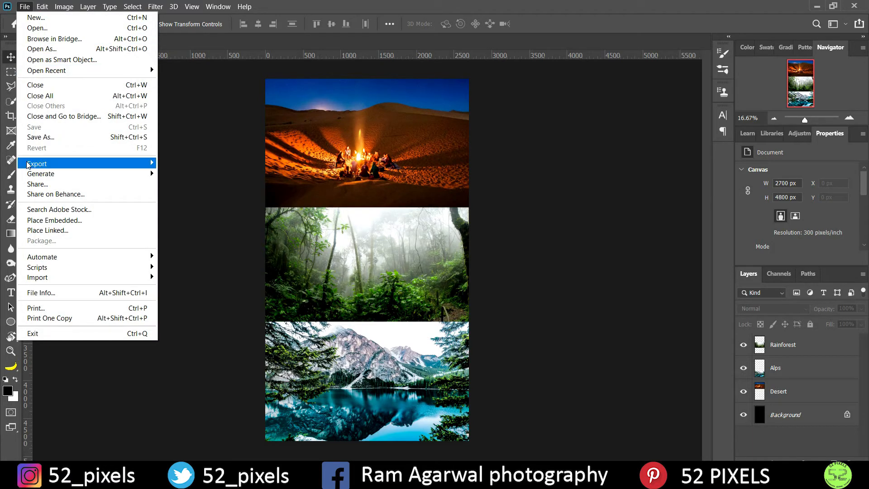
pyautogui.moveTo(55, 175)
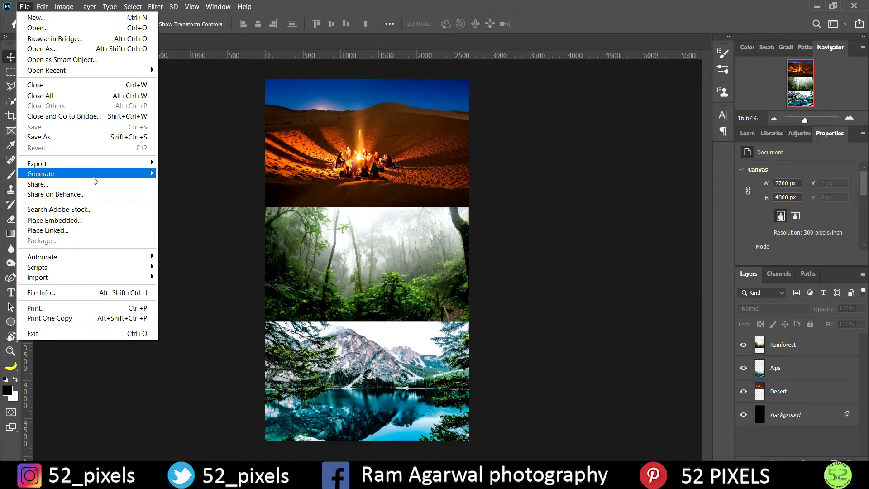
pyautogui.moveTo(96, 179)
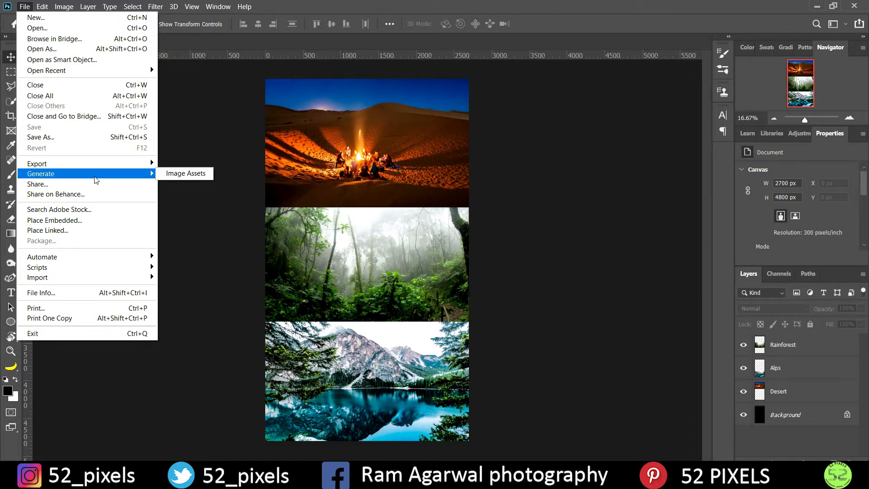
pyautogui.click(179, 175)
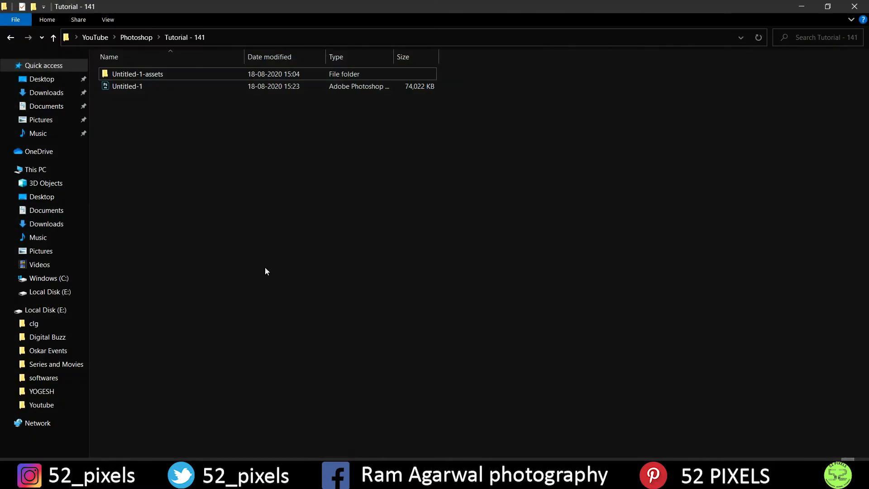
# - Switch to File Explorer, refresh the Tutorial - 141 folder and check the contents of its Untitled-1-assets folder
pyautogui.rightClick(220, 191)
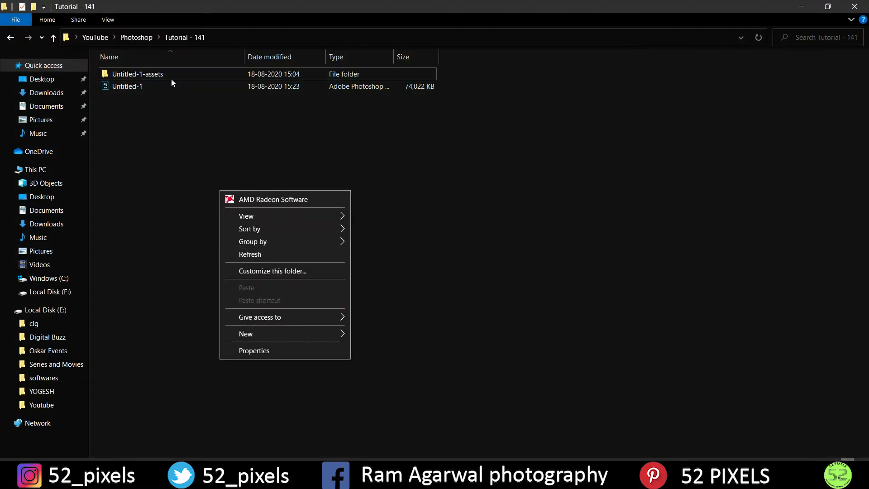
pyautogui.click(249, 254)
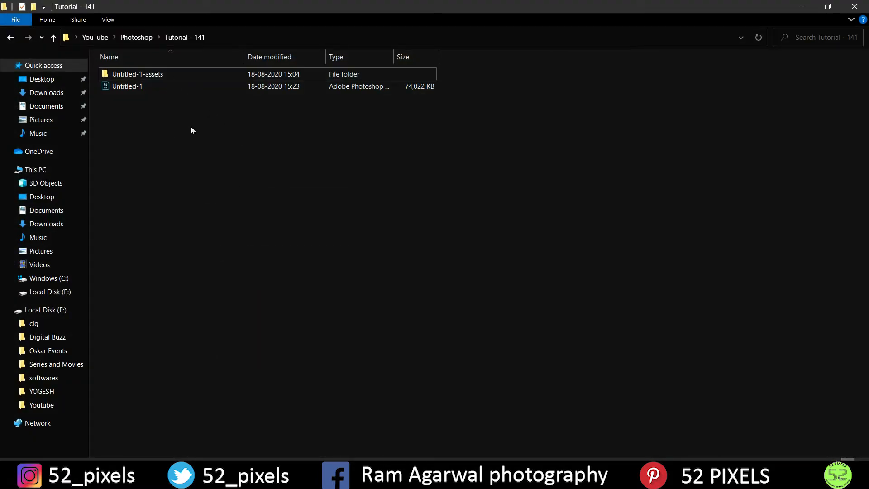
pyautogui.doubleClick(156, 75)
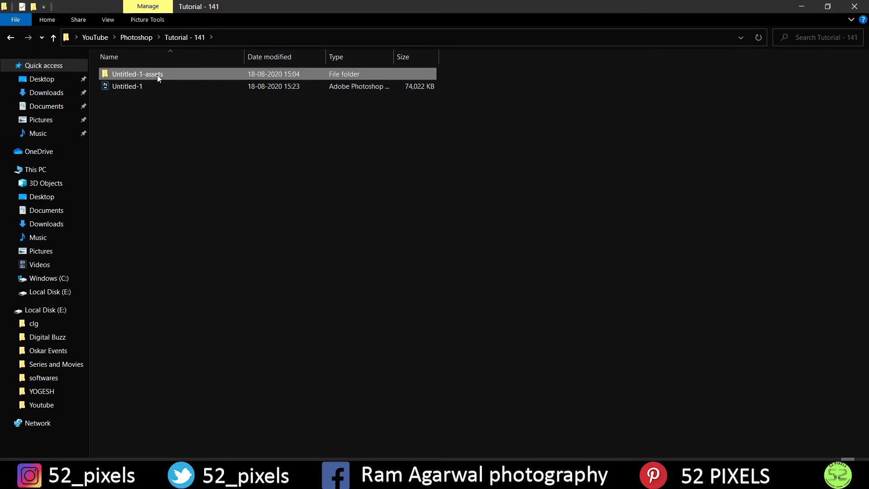
pyautogui.click(198, 39)
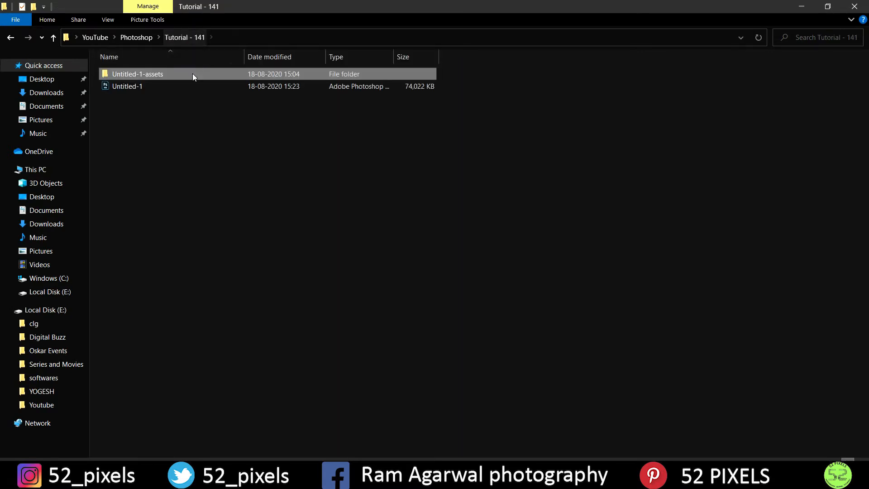
pyautogui.doubleClick(186, 75)
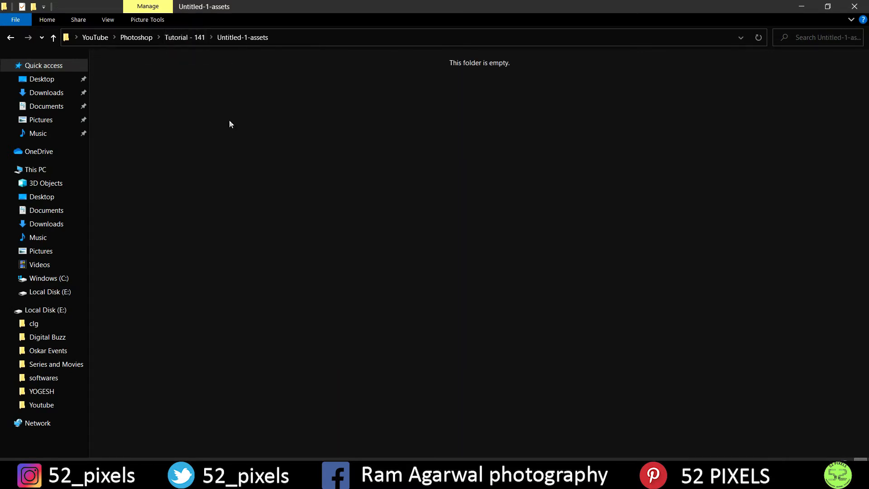
pyautogui.click(200, 40)
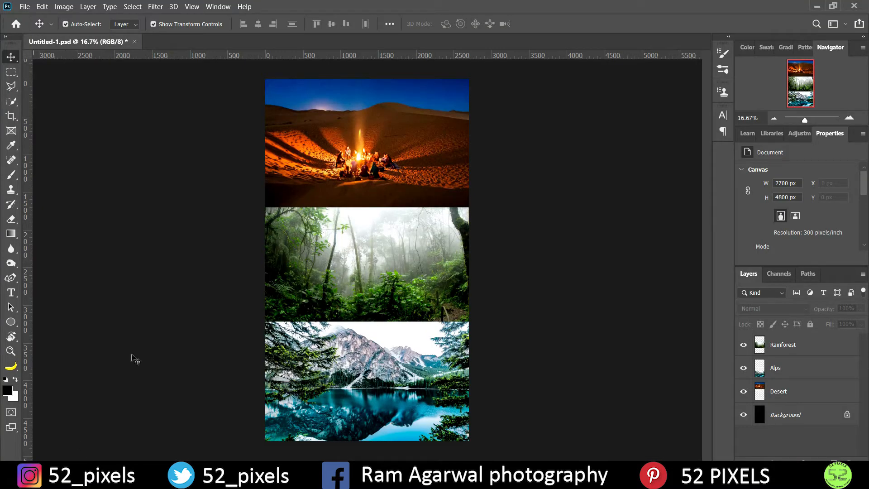
# - Back in Photoshop, rename the Desert layer to Desert.jpg
pyautogui.click(385, 173)
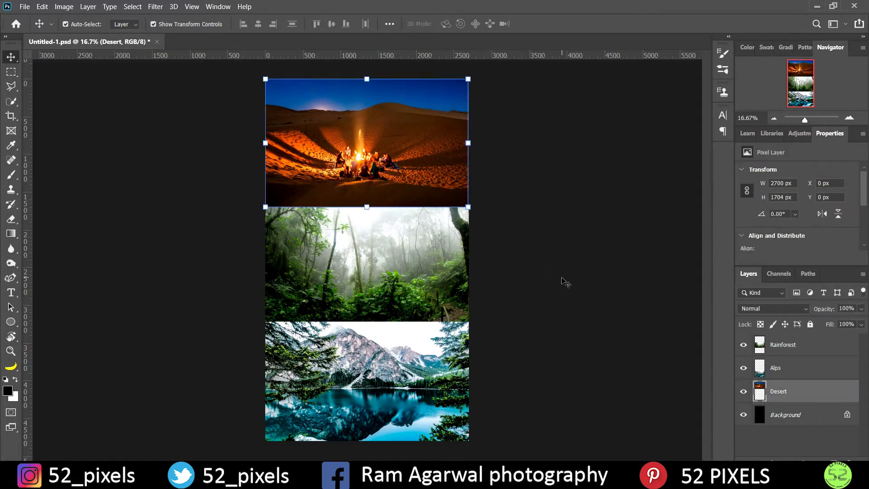
pyautogui.doubleClick(781, 393)
pyautogui.press('Return')
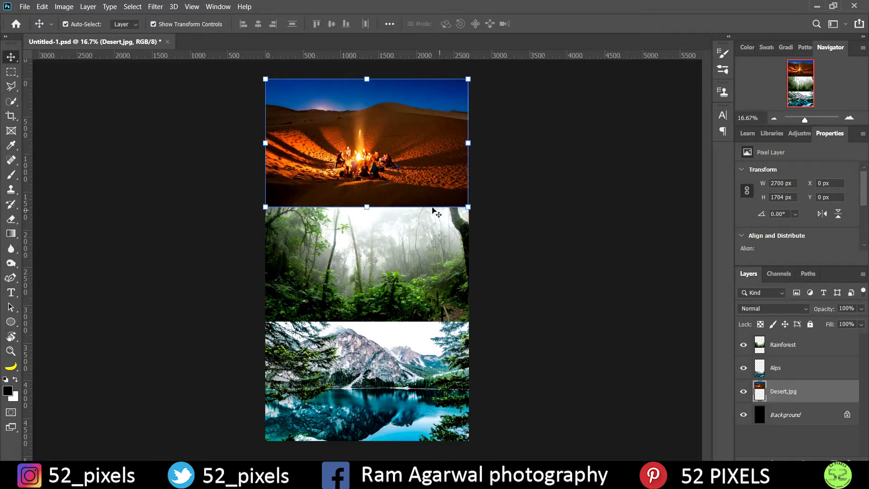
# - Switch to File Explorer, refresh the Tutorial - 141 folder and check its Untitled-1-assets folder for an exported Desert image
pyautogui.click(302, 475)
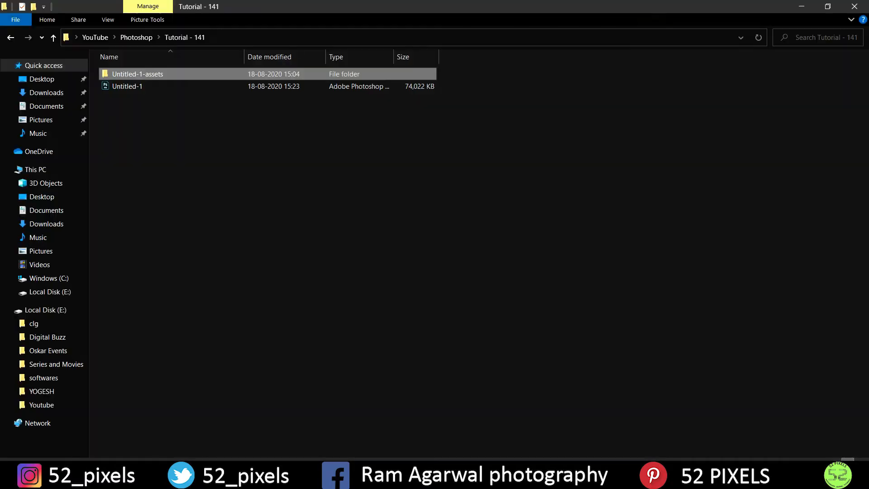
pyautogui.rightClick(314, 189)
pyautogui.click(337, 237)
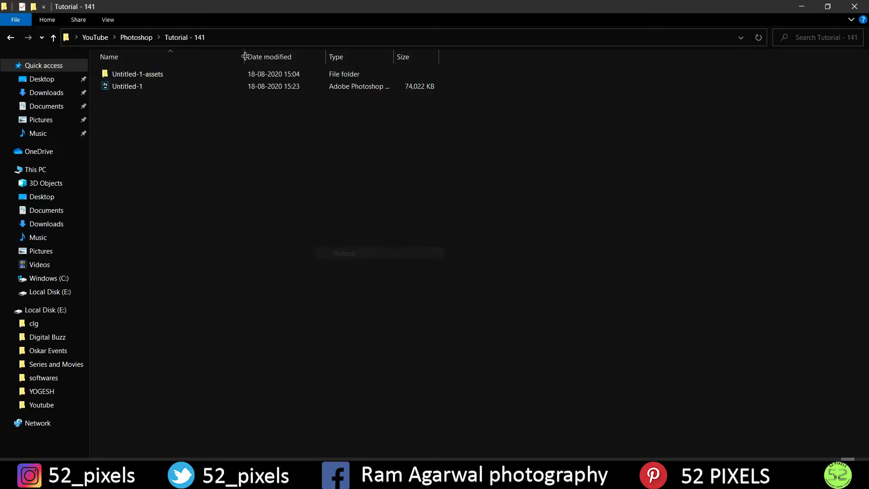
pyautogui.doubleClick(199, 73)
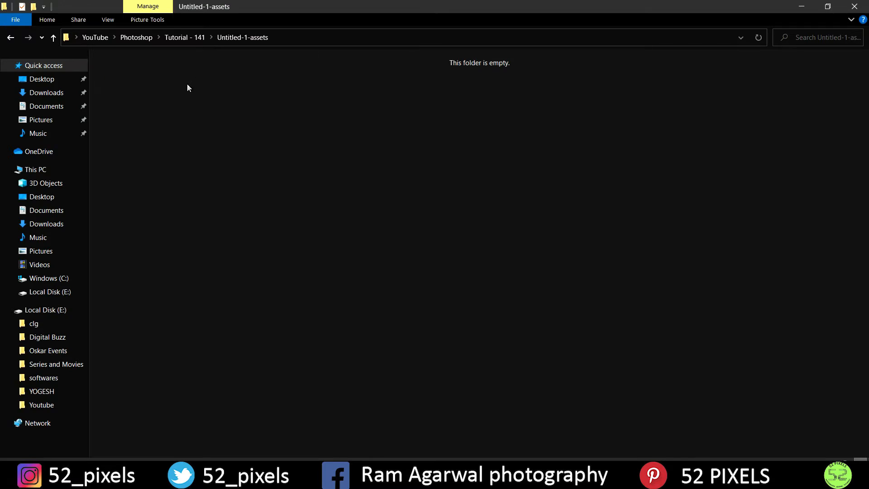
pyautogui.rightClick(196, 154)
pyautogui.click(217, 216)
pyautogui.click(192, 38)
pyautogui.rightClick(186, 137)
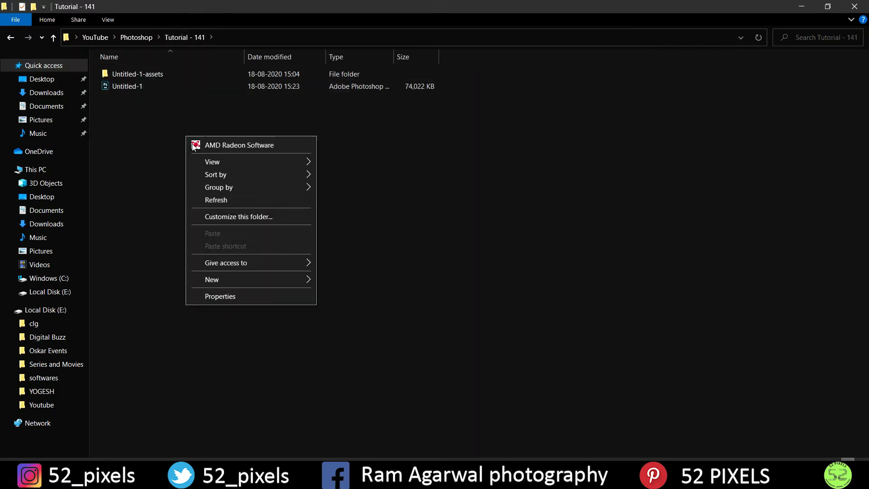
pyautogui.click(226, 204)
pyautogui.click(137, 77)
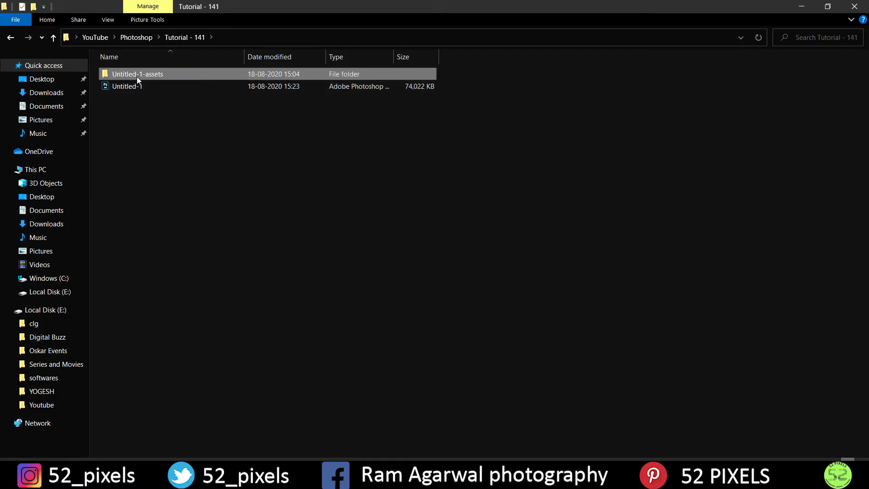
pyautogui.doubleClick(137, 77)
pyautogui.click(181, 38)
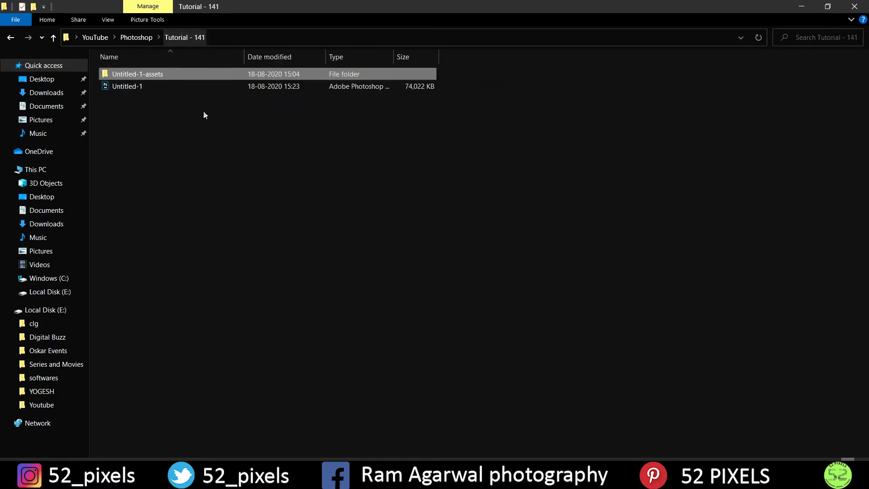
pyautogui.doubleClick(172, 74)
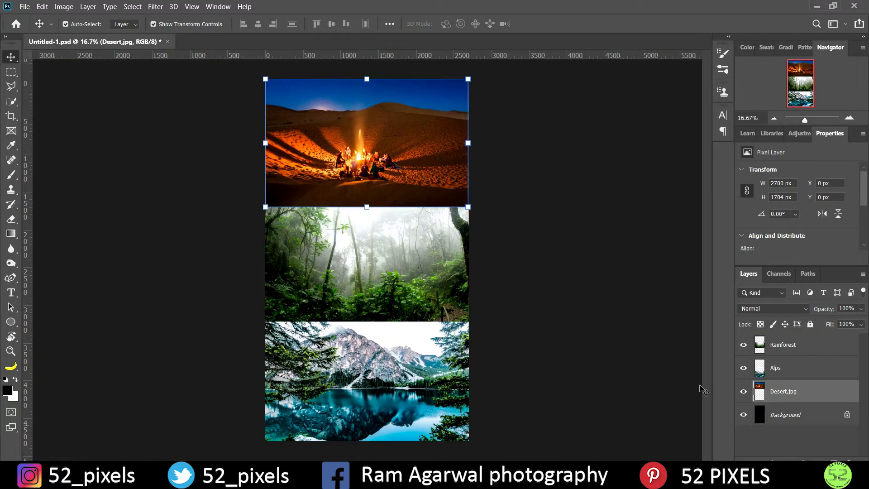
# - Back in Photoshop, correct the Desert layer's name to Desert.jpg with a period before the extension
pyautogui.doubleClick(791, 396)
pyautogui.click(794, 397)
pyautogui.press('Return')
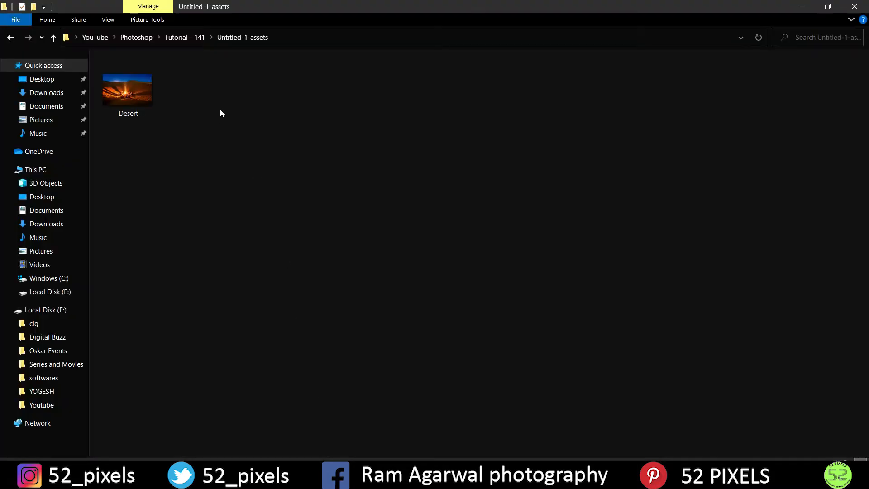
# - In File Explorer, refresh the Untitled-1-assets folder, view the exported Desert image in Photos, close it and check its file details
pyautogui.rightClick(221, 113)
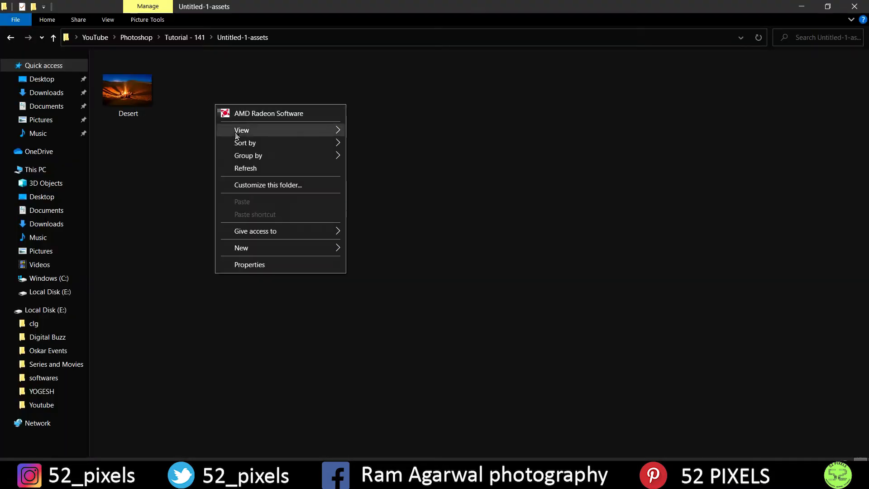
pyautogui.click(246, 169)
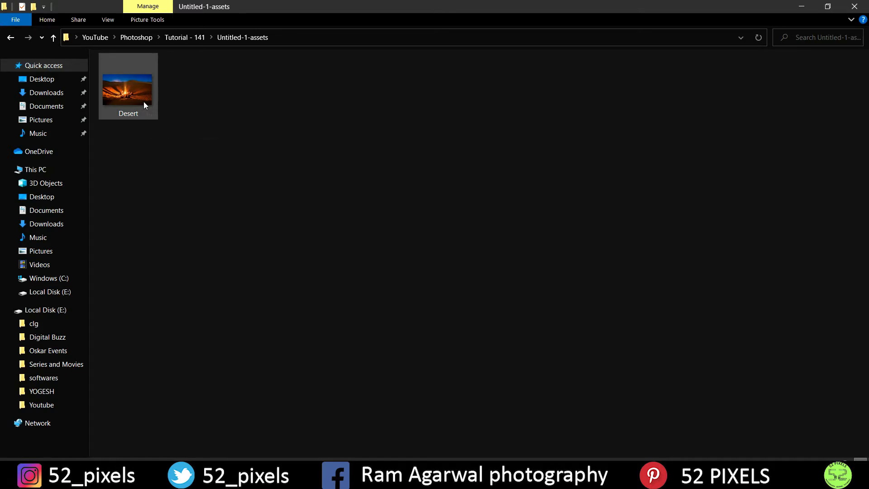
pyautogui.doubleClick(144, 102)
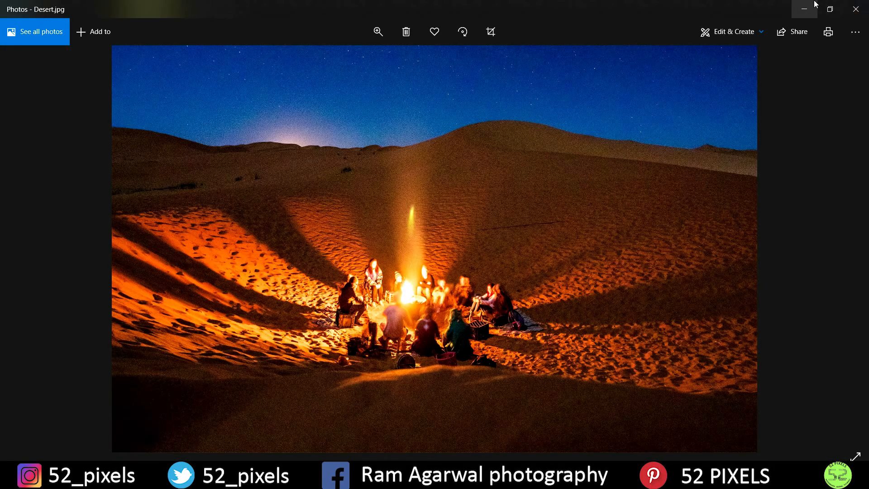
pyautogui.click(855, 9)
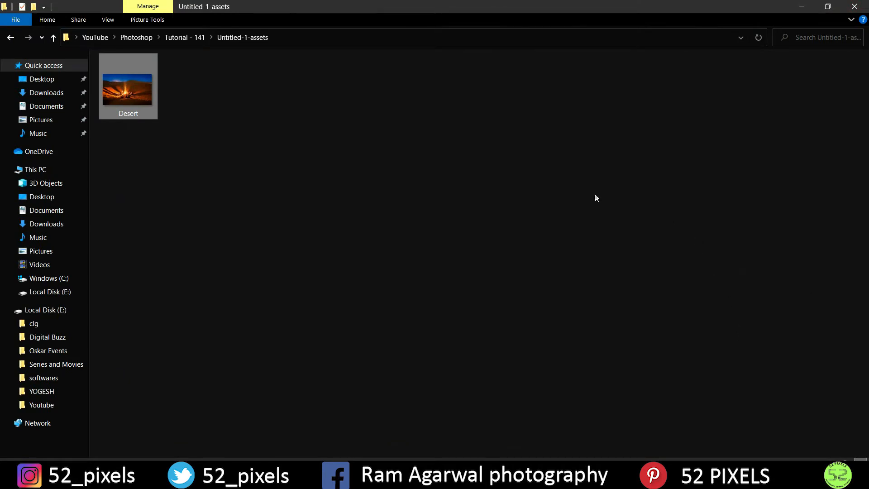
pyautogui.moveTo(153, 88)
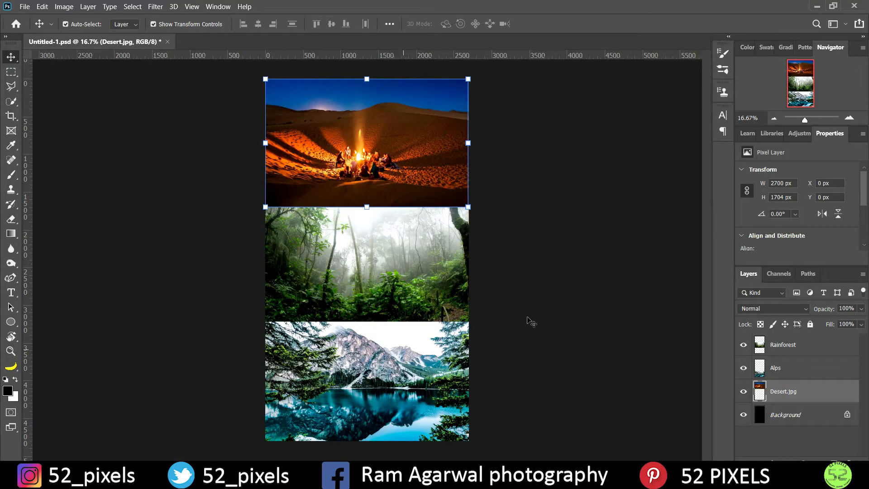
# - In Photoshop, select the Rainforest layer and rename it as Rainforest.png
pyautogui.click(459, 293)
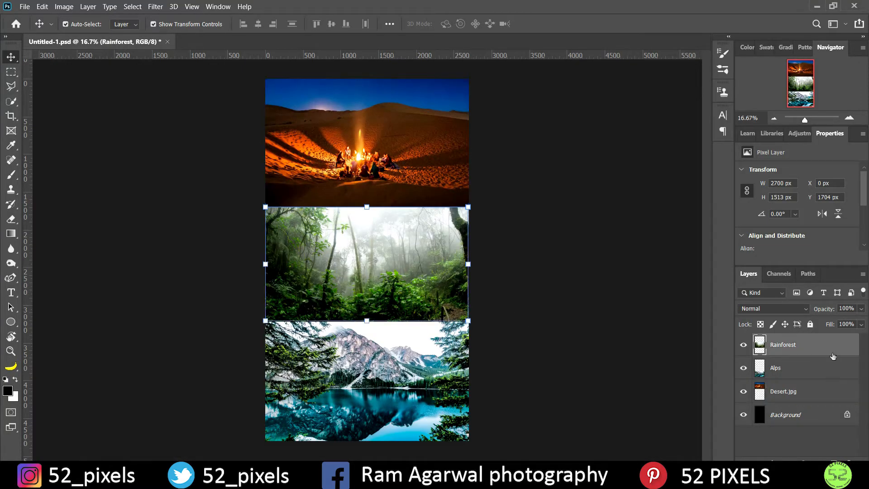
pyautogui.doubleClick(789, 345)
pyautogui.click(796, 344)
pyautogui.write('.png')
pyautogui.press('Return')
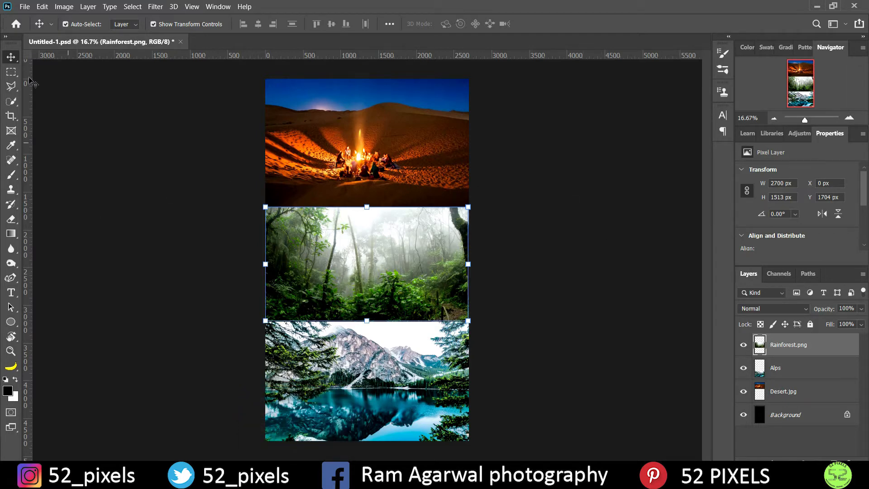
# - Check whether Image Assets generation is turned on for the document
pyautogui.click(25, 6)
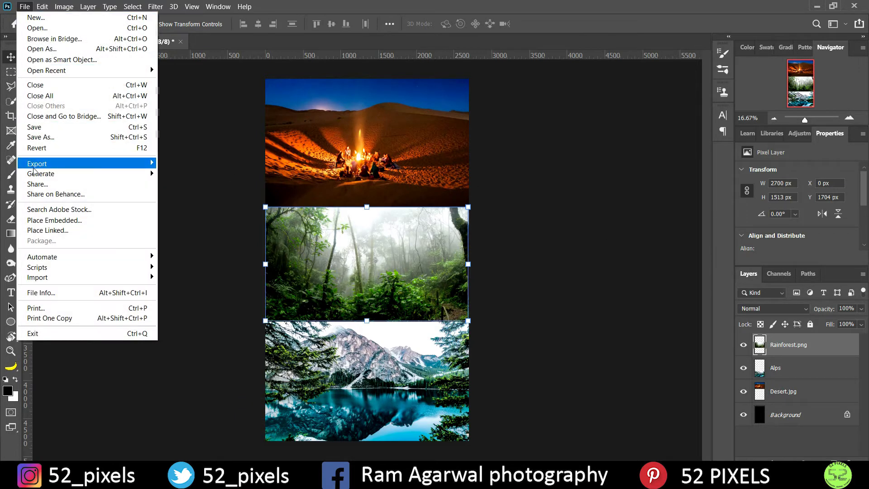
pyautogui.moveTo(36, 174)
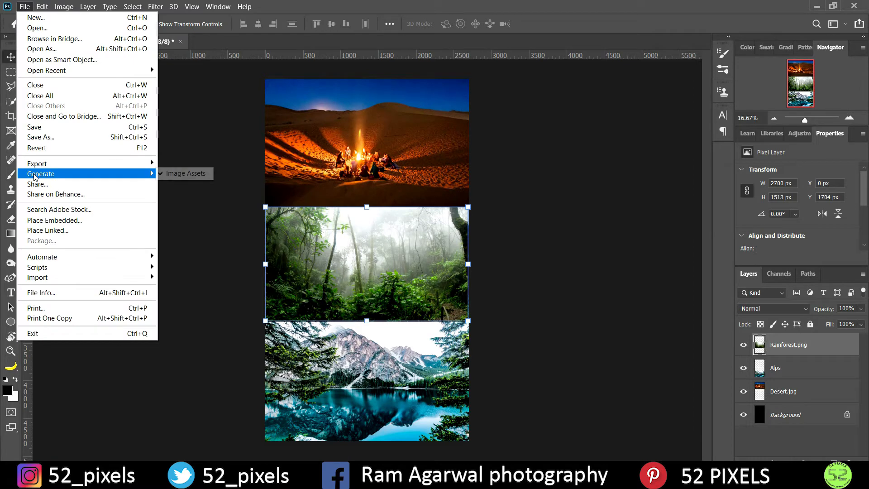
pyautogui.click(164, 174)
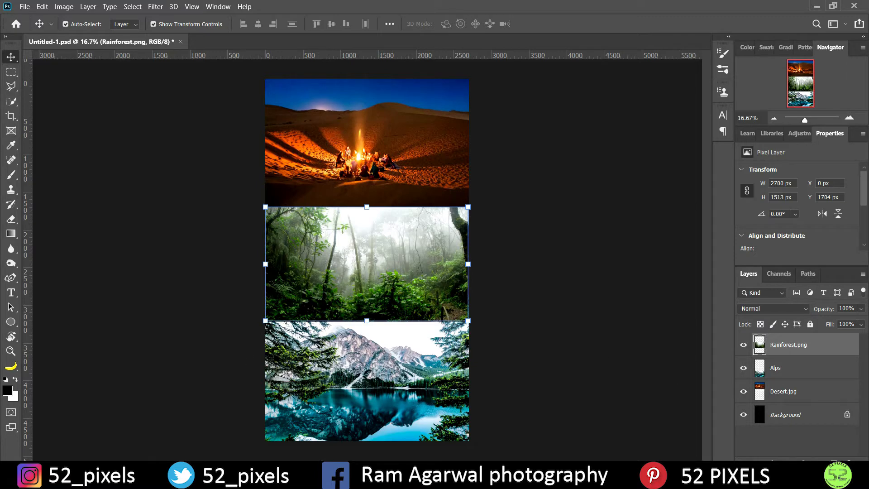
# - Switch to File Explorer, view the exported Rainforest image in Photos, close it and check its file type
pyautogui.click(318, 475)
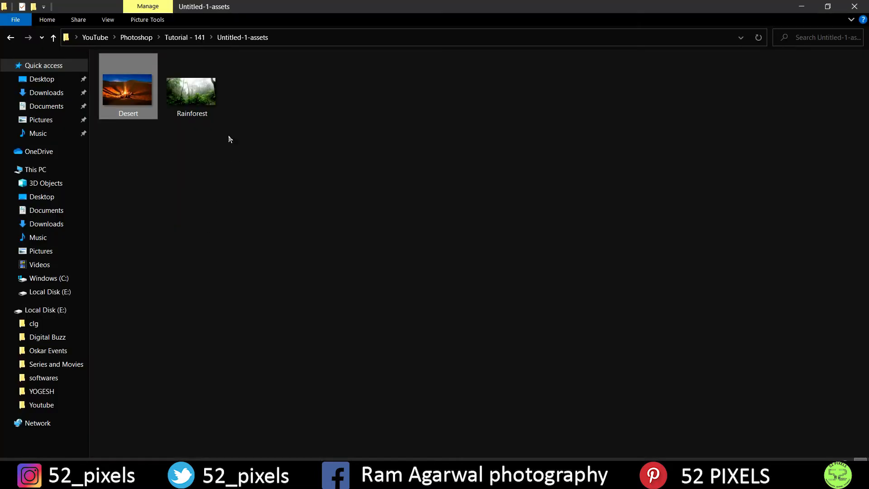
pyautogui.doubleClick(207, 110)
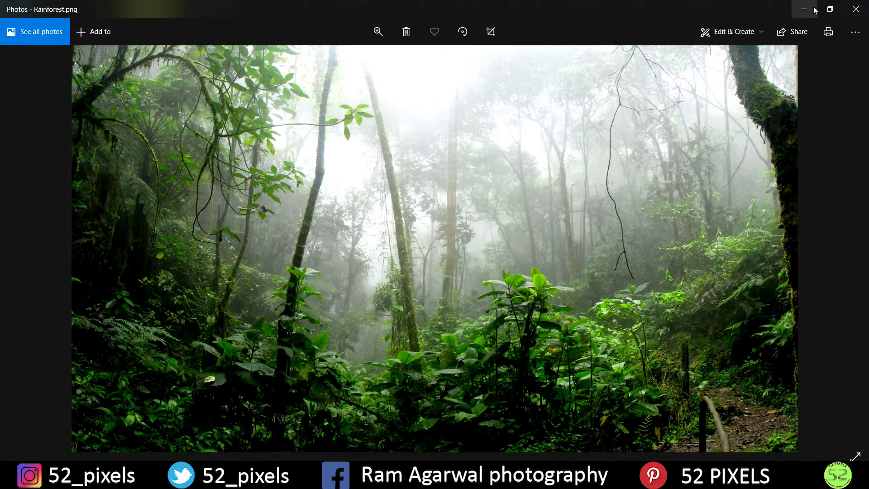
pyautogui.click(856, 9)
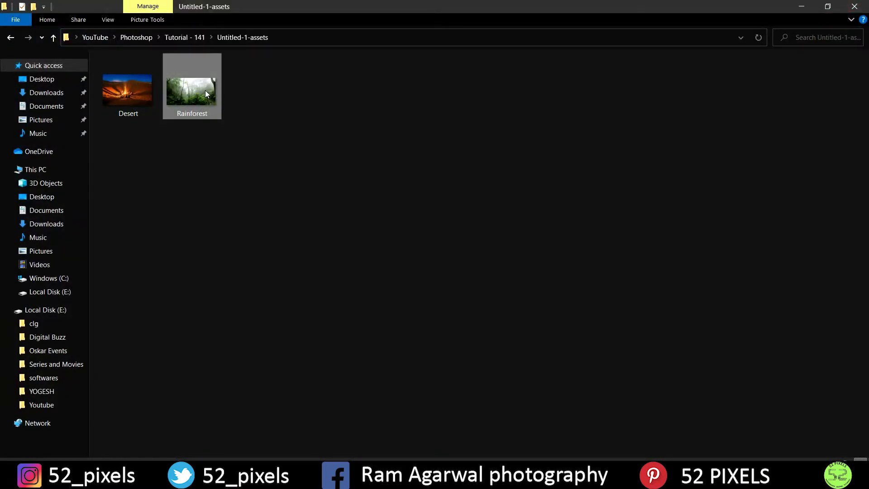
pyautogui.moveTo(205, 91)
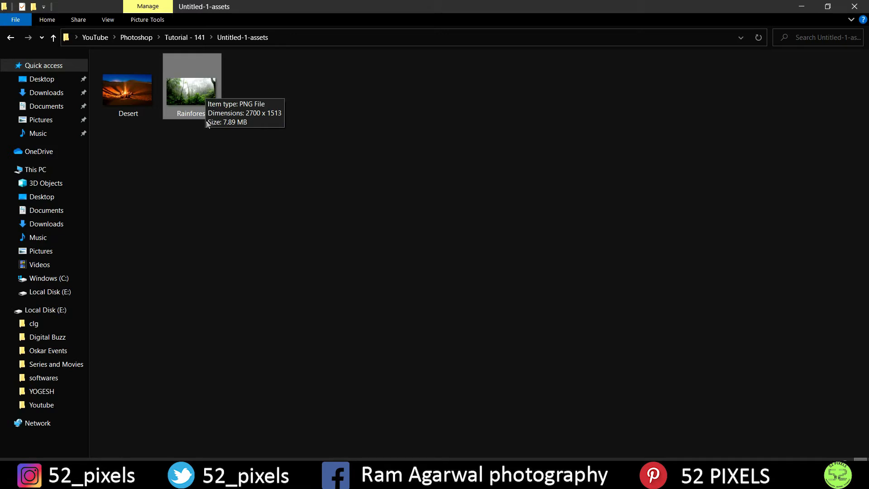
pyautogui.click(192, 114)
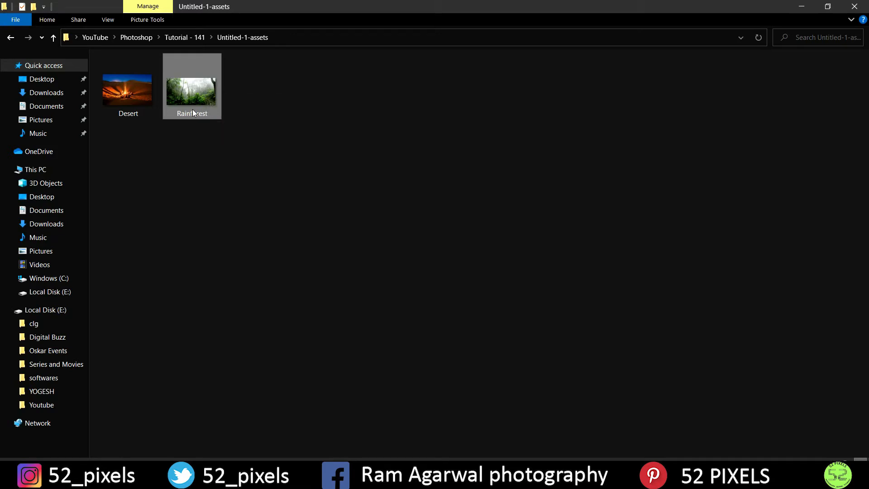
pyautogui.click(208, 76)
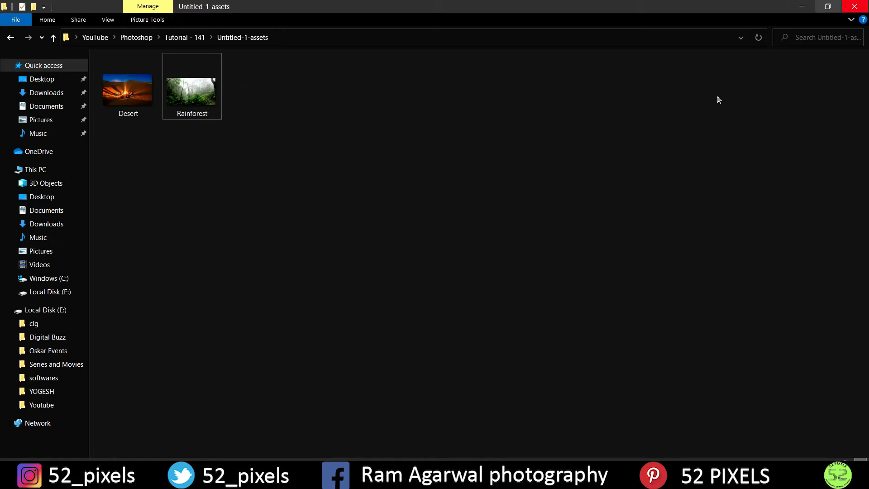
# - Back in Photoshop, select the Alps layer and rename it as Alps.gif
pyautogui.click(235, 478)
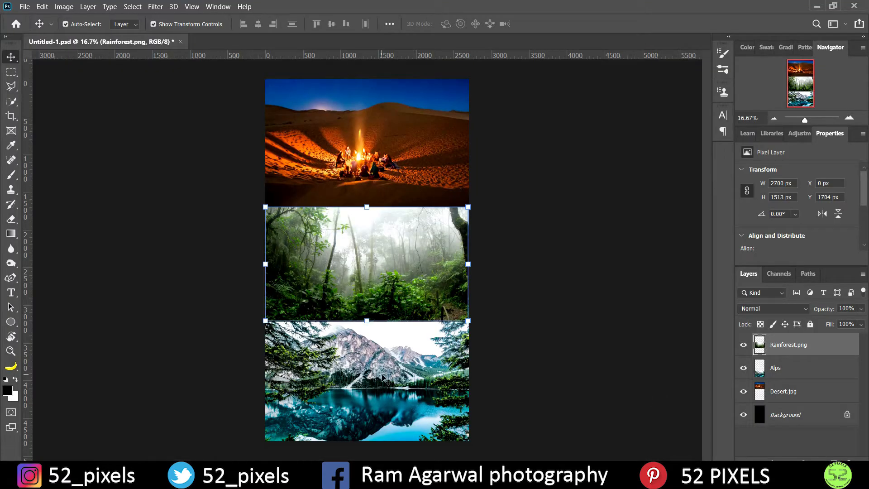
pyautogui.click(387, 379)
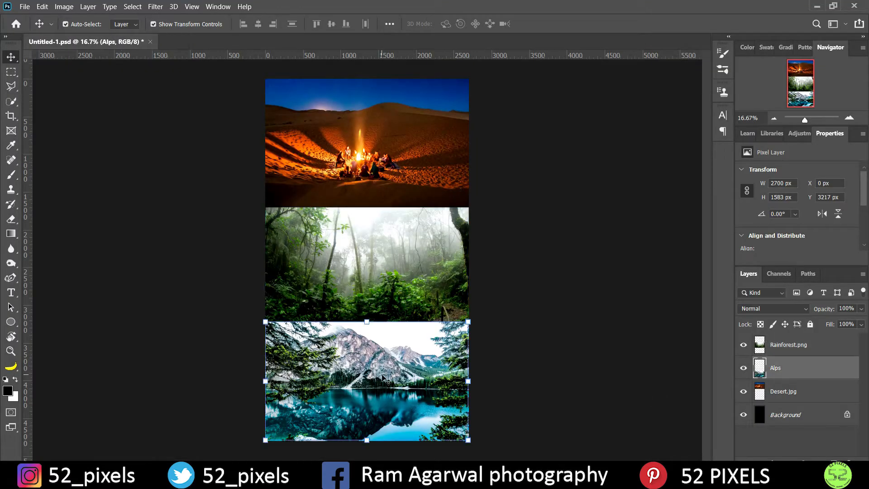
pyautogui.doubleClick(777, 368)
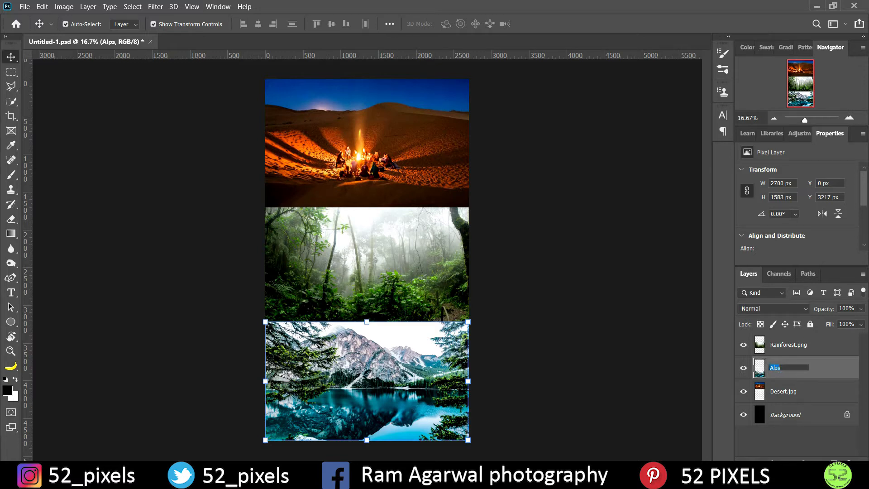
pyautogui.click(781, 369)
pyautogui.write('.gif')
pyautogui.press('Return')
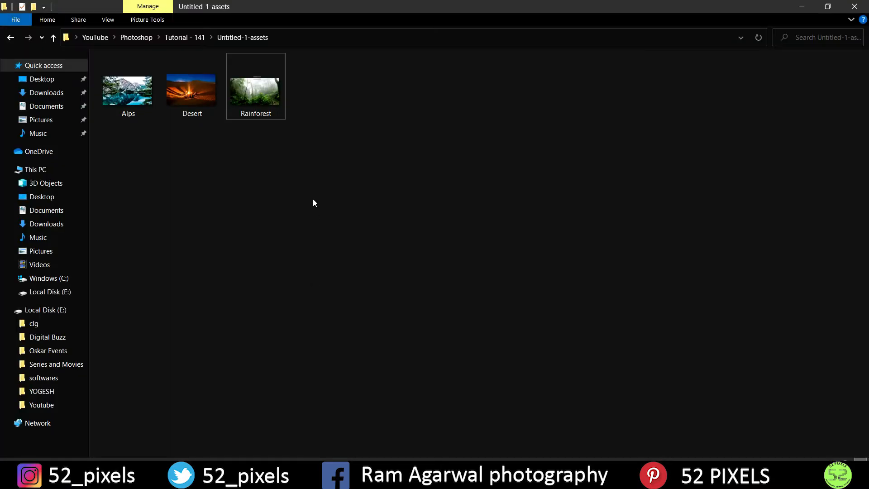
# - In File Explorer, refresh the Untitled-1-assets folder and check the file type of the exported Alps image
pyautogui.rightClick(313, 200)
pyautogui.click(343, 262)
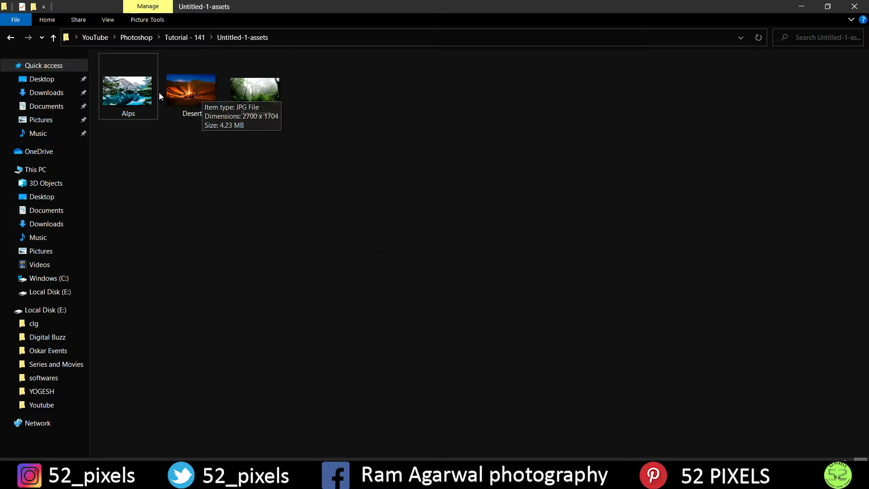
pyautogui.moveTo(148, 98)
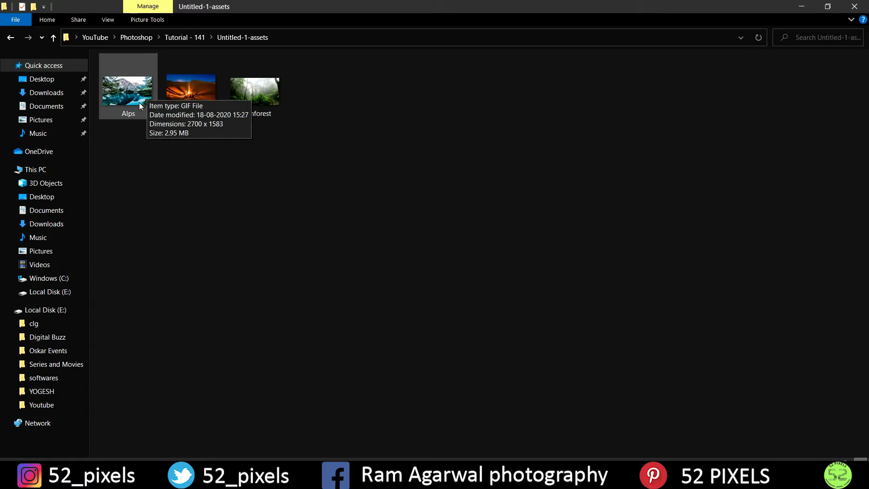
pyautogui.rightClick(343, 259)
pyautogui.click(375, 322)
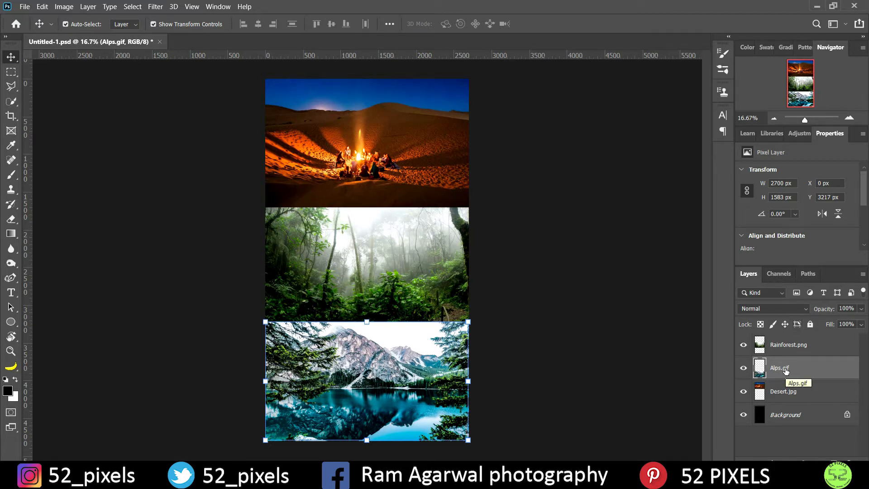
# - In Photoshop, change the Alps layer's extension from gif to jpg so that it is named Alps.jpg
pyautogui.doubleClick(786, 369)
pyautogui.click(791, 368)
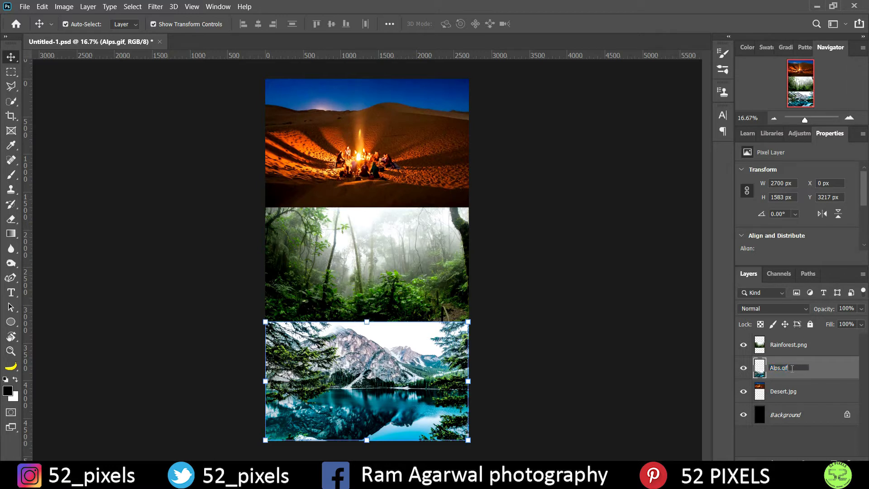
pyautogui.press('BackSpace')
pyautogui.press('BackSpace')
pyautogui.press('BackSpace')
pyautogui.write('jpg')
pyautogui.press('Return')
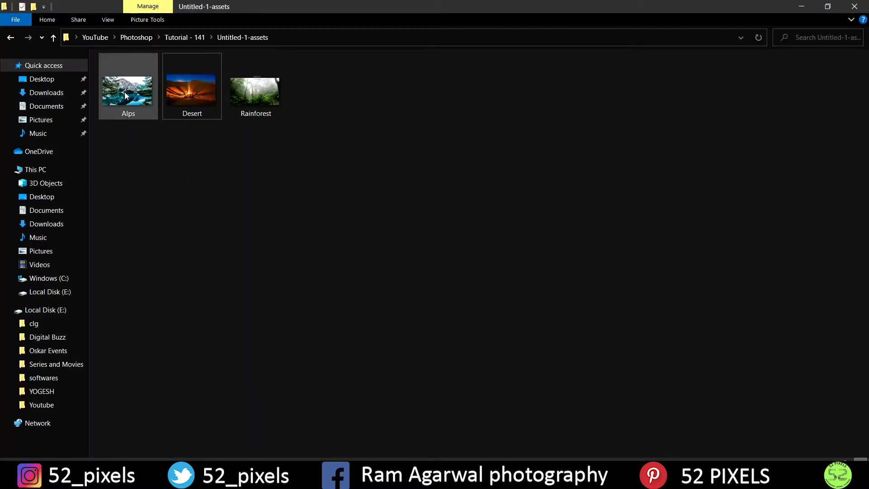
# - Check the exported Alps image in the assets folder, and select the Desert layer in Photoshop and its exported image in File Explorer
pyautogui.moveTo(125, 94)
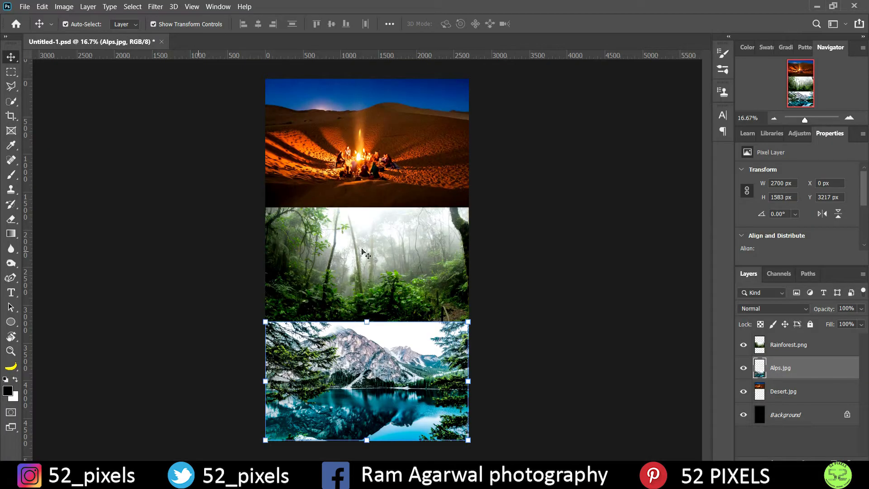
pyautogui.click(421, 183)
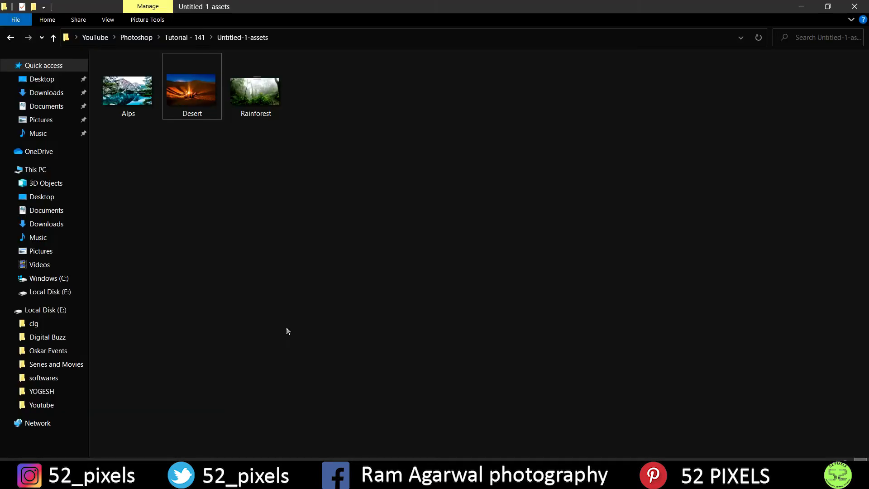
pyautogui.click(197, 105)
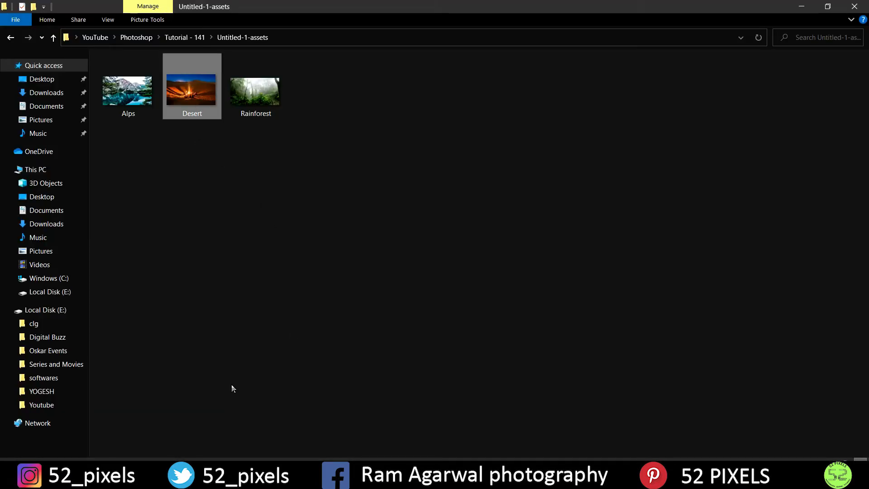
# - Back in Photoshop, clear the Desert.jpg layer's name and start entering a new name beginning with 2
pyautogui.click(149, 475)
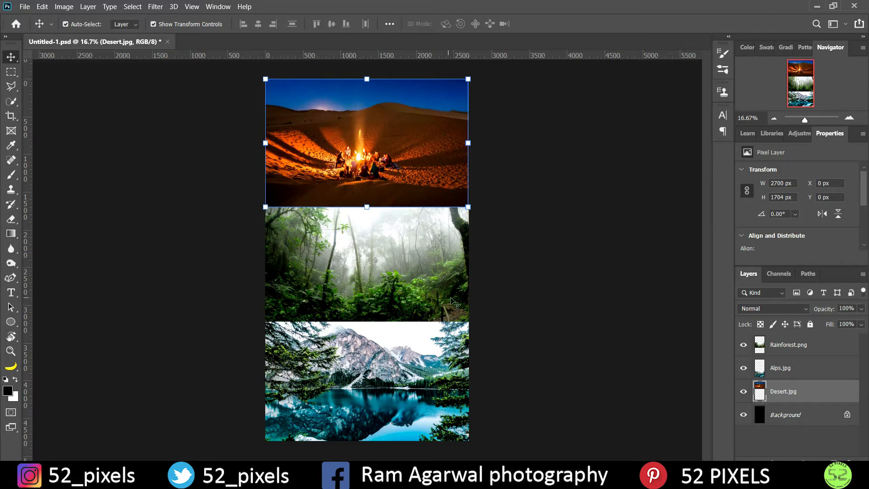
pyautogui.doubleClick(796, 392)
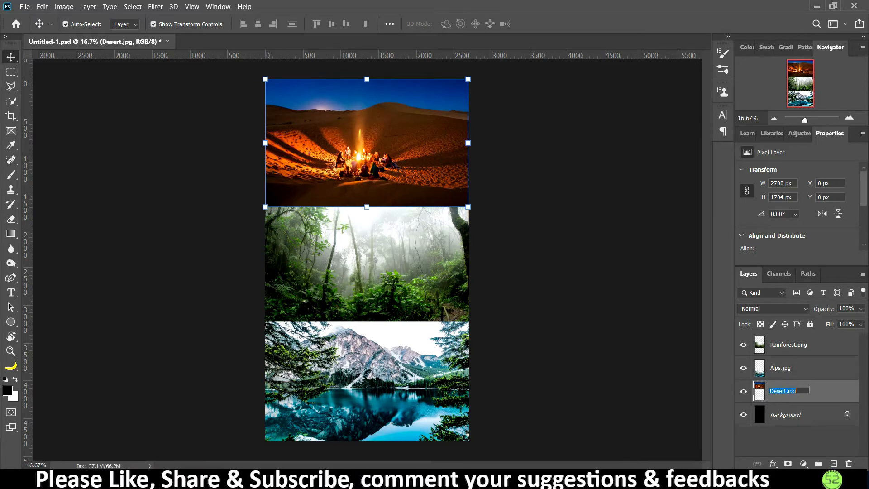
pyautogui.write('20')
pyautogui.press('BackSpace')
pyautogui.press('BackSpace')
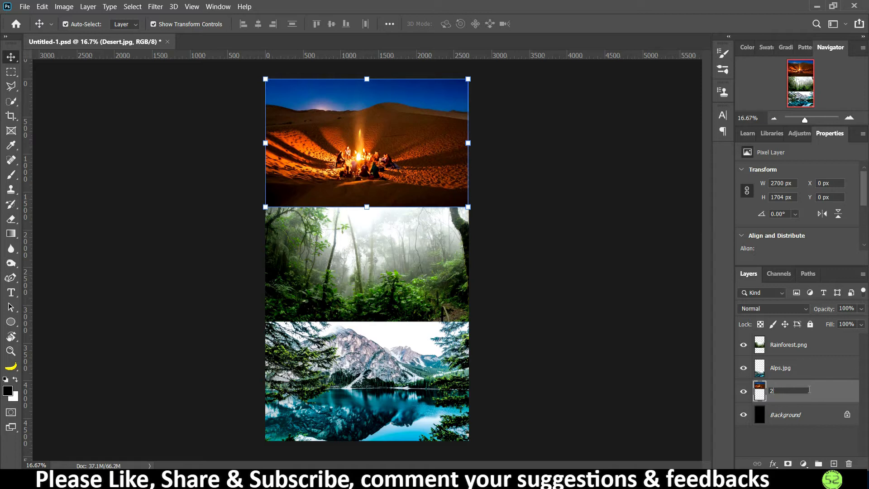